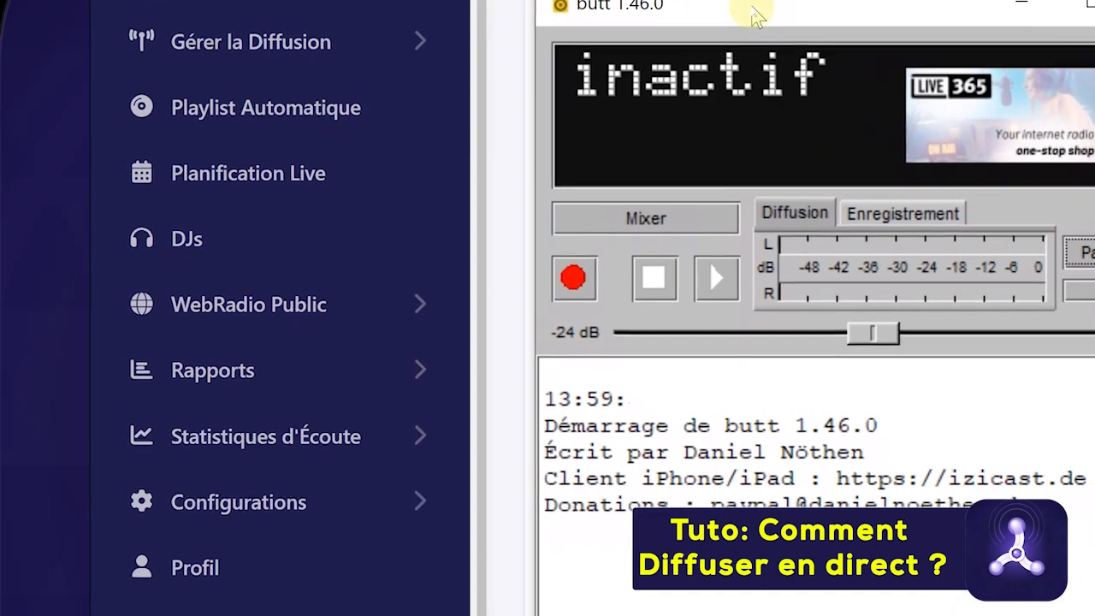
Move the butt broadcaster window aside and minimise it to reveal the radio dashboard
{"action": "left_click_drag", "start_coordinate": [753, 9], "coordinate": [814, 23]}
{"action": "left_click", "coordinate": [1086, 3]}
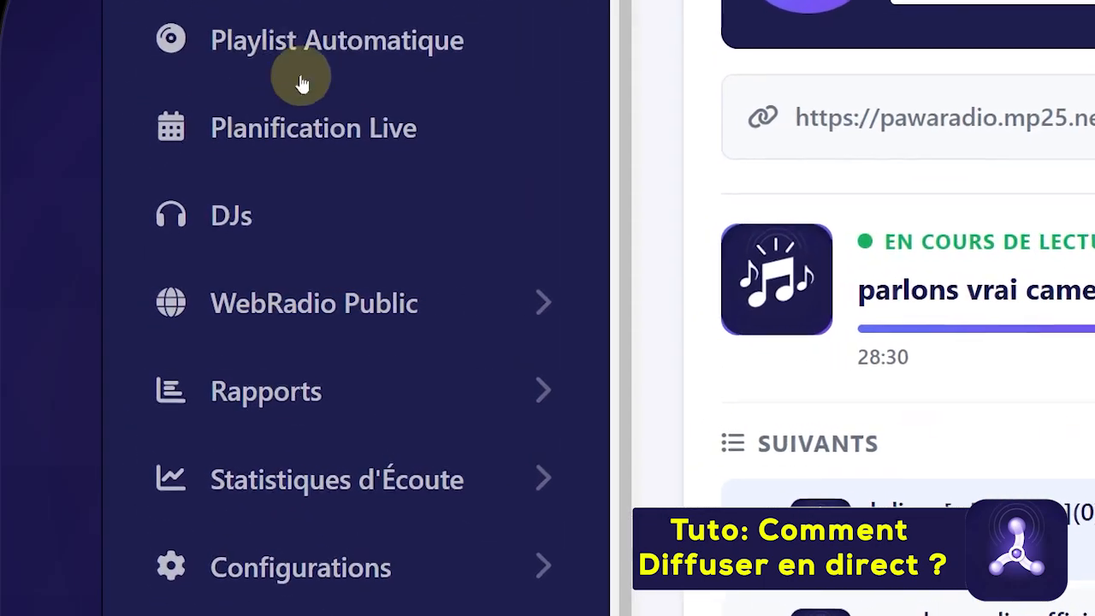
On the DJs page, start a new streamer with display name and login 'mp'
{"action": "left_click", "coordinate": [229, 216]}
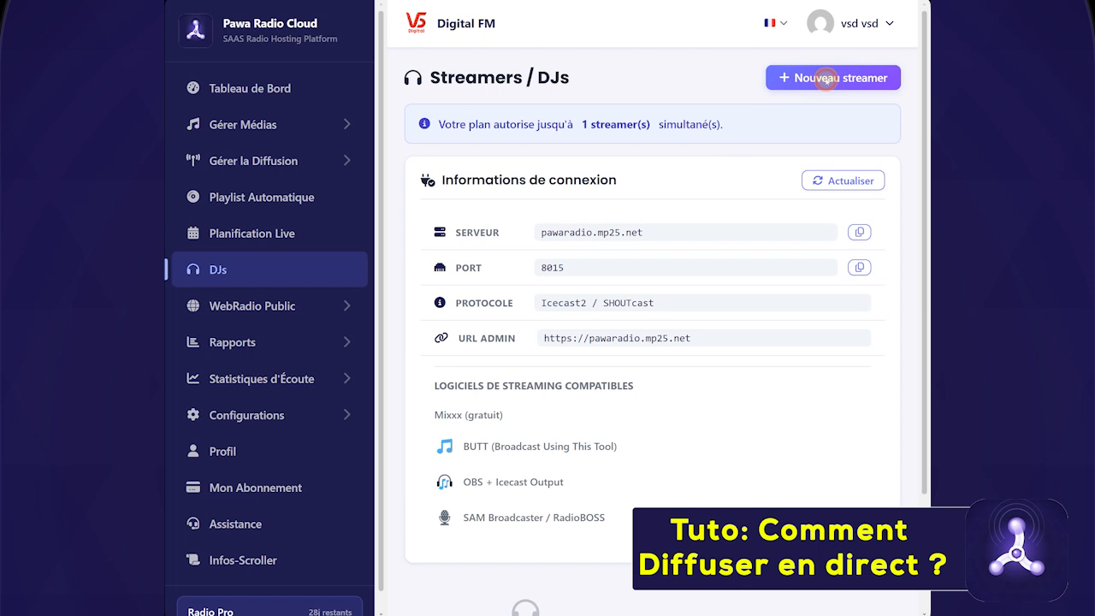
{"action": "left_click", "coordinate": [825, 78]}
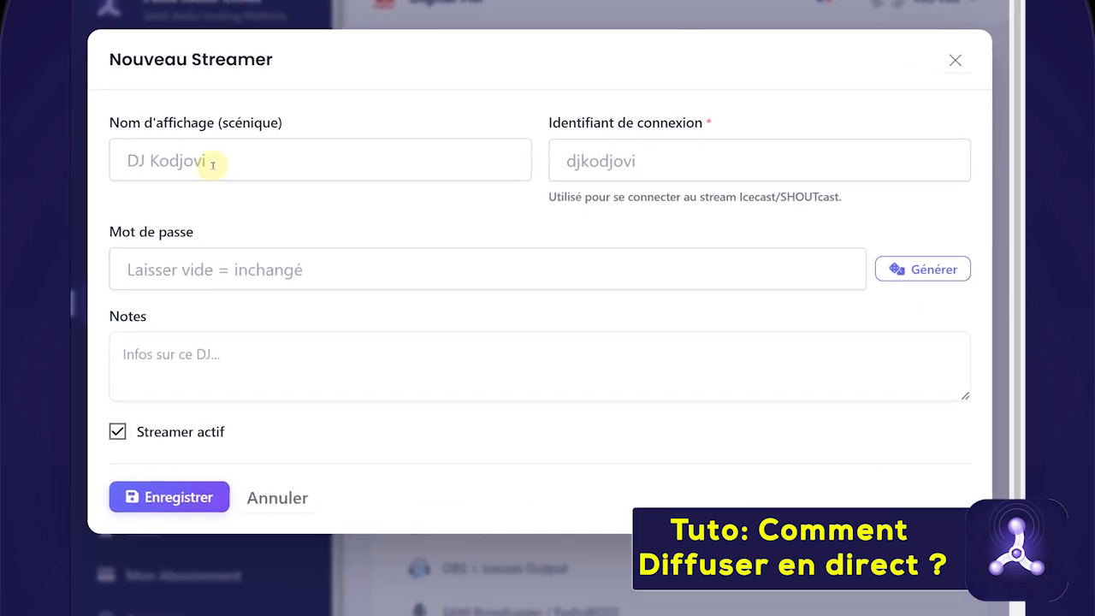
{"action": "left_click", "coordinate": [174, 169]}
{"action": "type", "text": "mp"}
{"action": "left_click", "coordinate": [661, 173]}
{"action": "type", "text": "mp"}
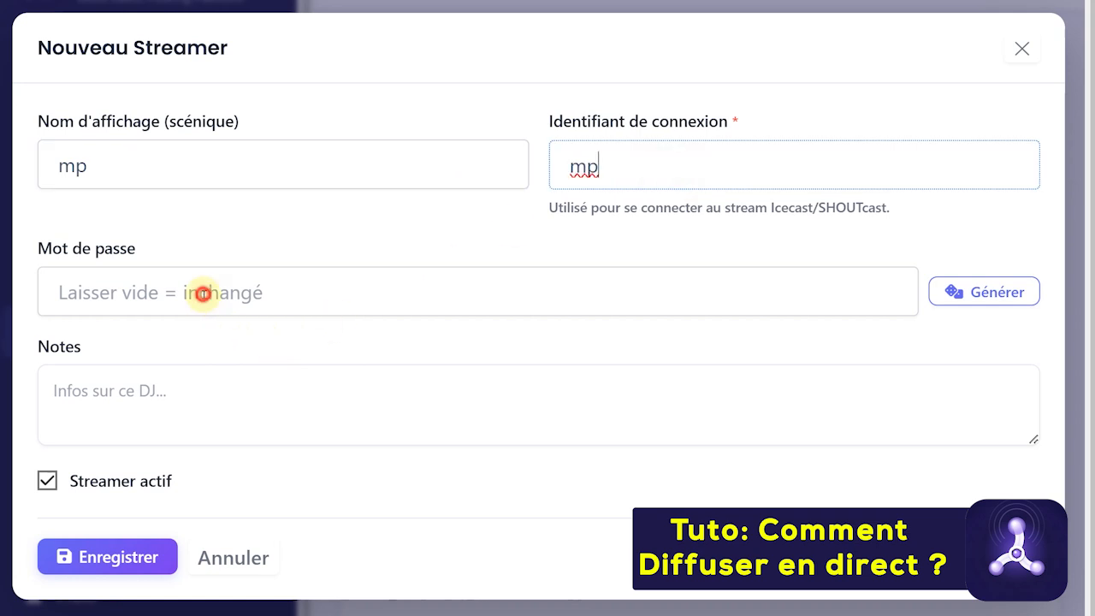
Enter the streamer's password and a note 'mp', then save the new DJ
{"action": "left_click", "coordinate": [203, 293]}
{"action": "left_click", "coordinate": [124, 393]}
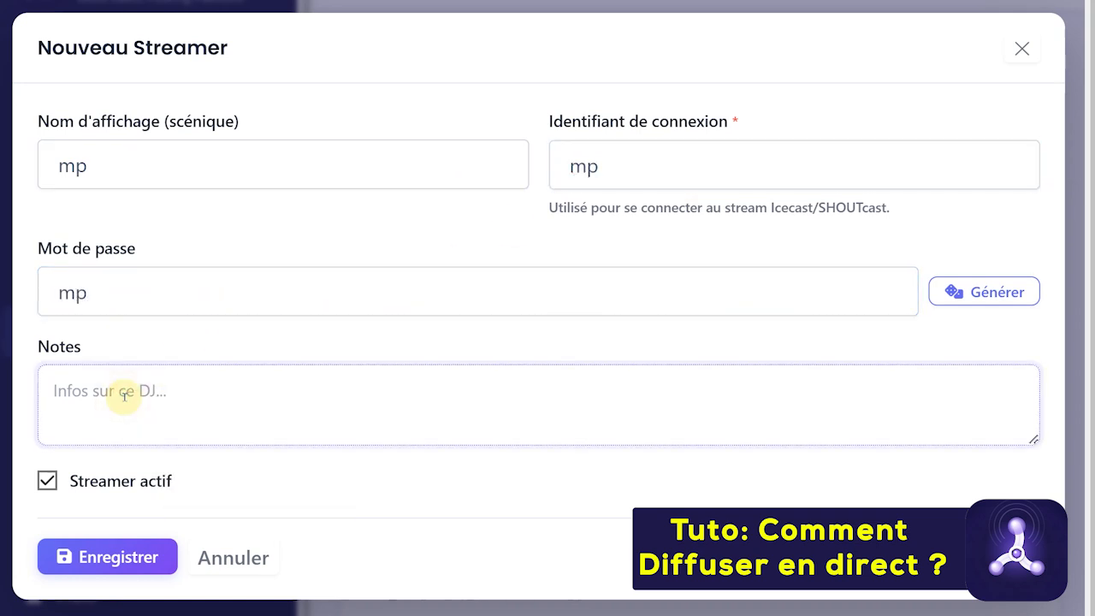
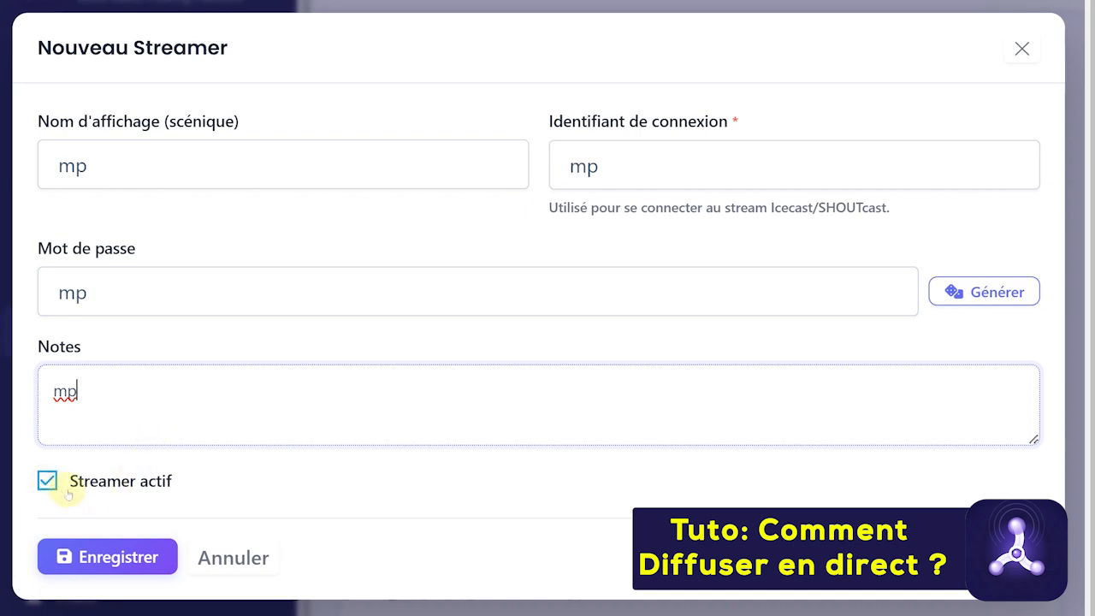
{"action": "left_click", "coordinate": [117, 563]}
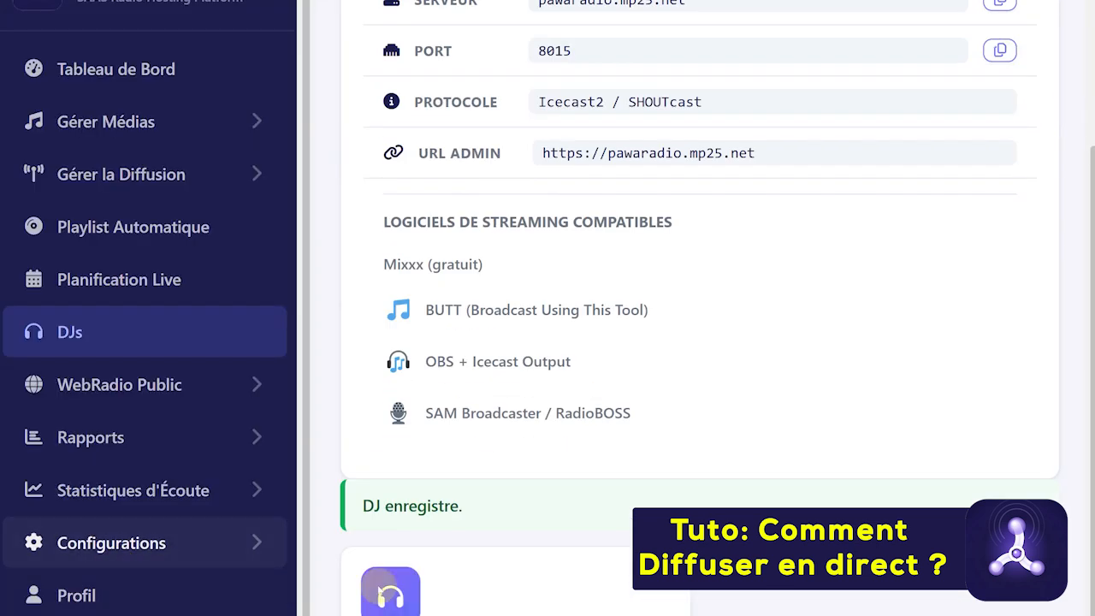
{"action": "scroll", "coordinate": [805, 485], "scroll_direction": "down", "scroll_amount": 1}
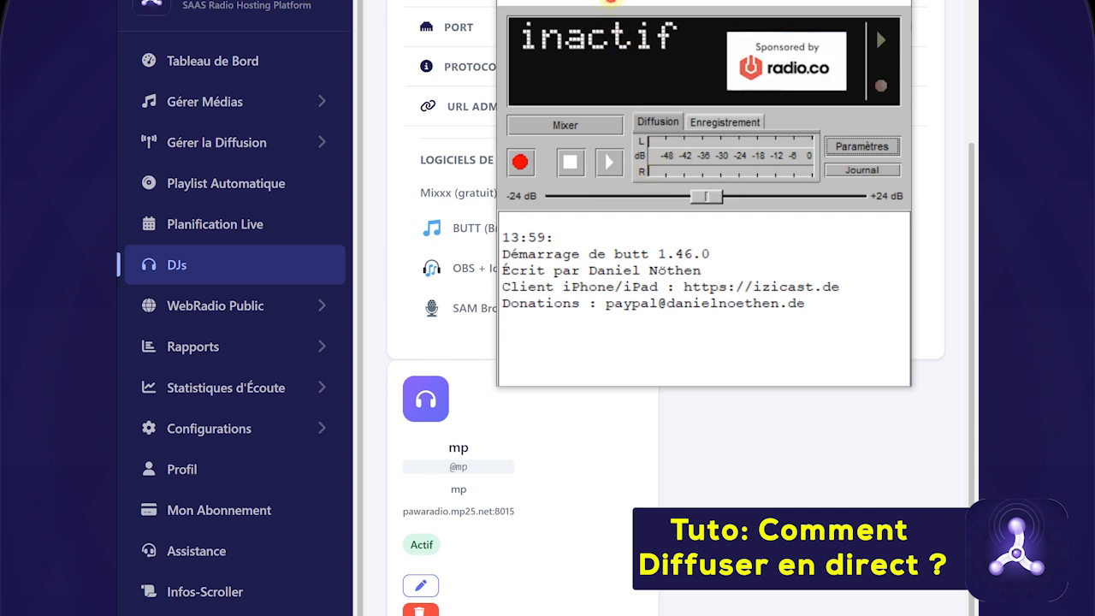
Reposition the butt window beside the DJ connection details and open its Paramètres
{"action": "left_click_drag", "start_coordinate": [612, 2], "coordinate": [616, 0]}
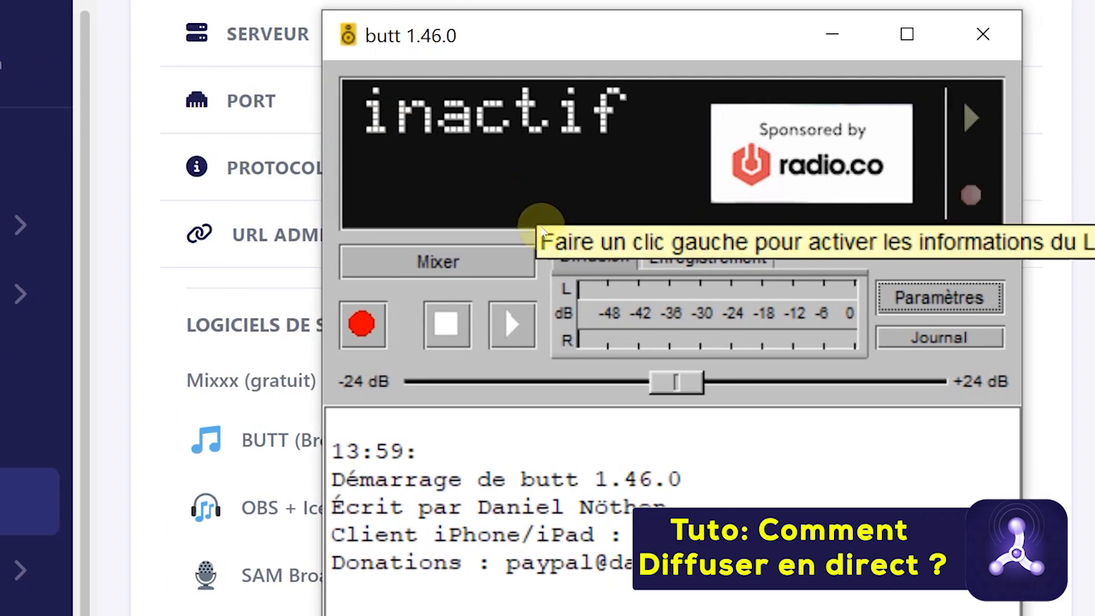
{"action": "left_click", "coordinate": [938, 297]}
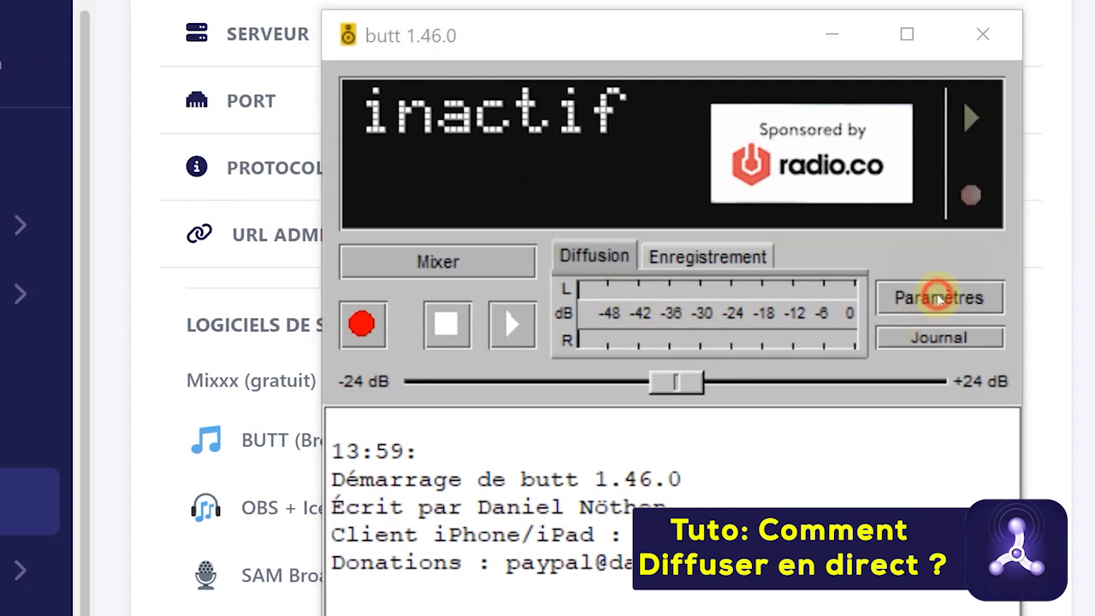
Pull the Paramètres de butt window fully into view on its Audio section
{"action": "left_click_drag", "start_coordinate": [1082, 36], "coordinate": [767, 38]}
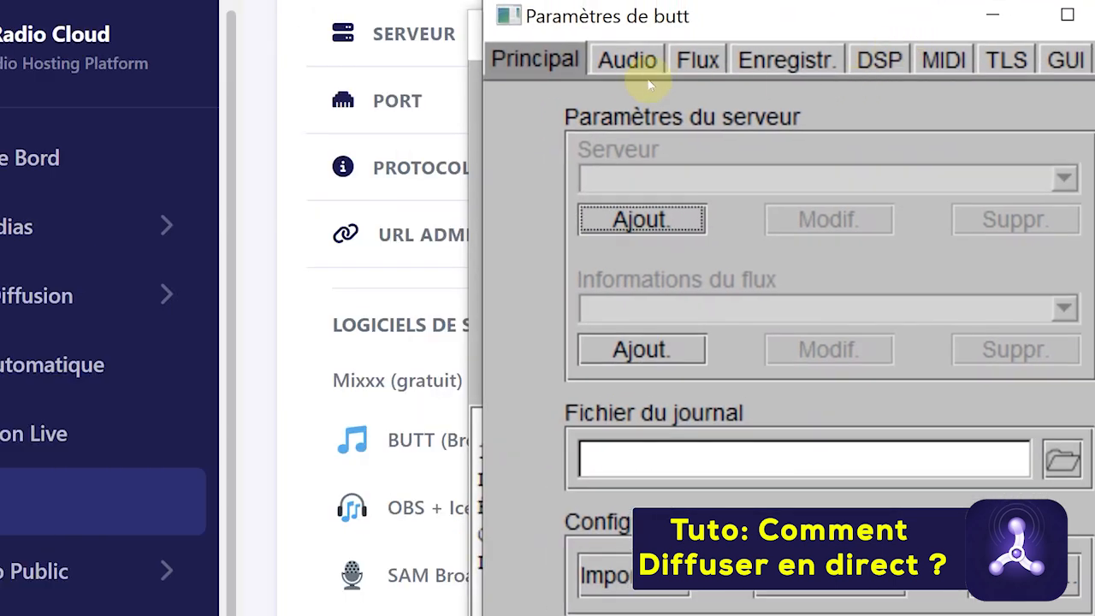
{"action": "left_click", "coordinate": [627, 60]}
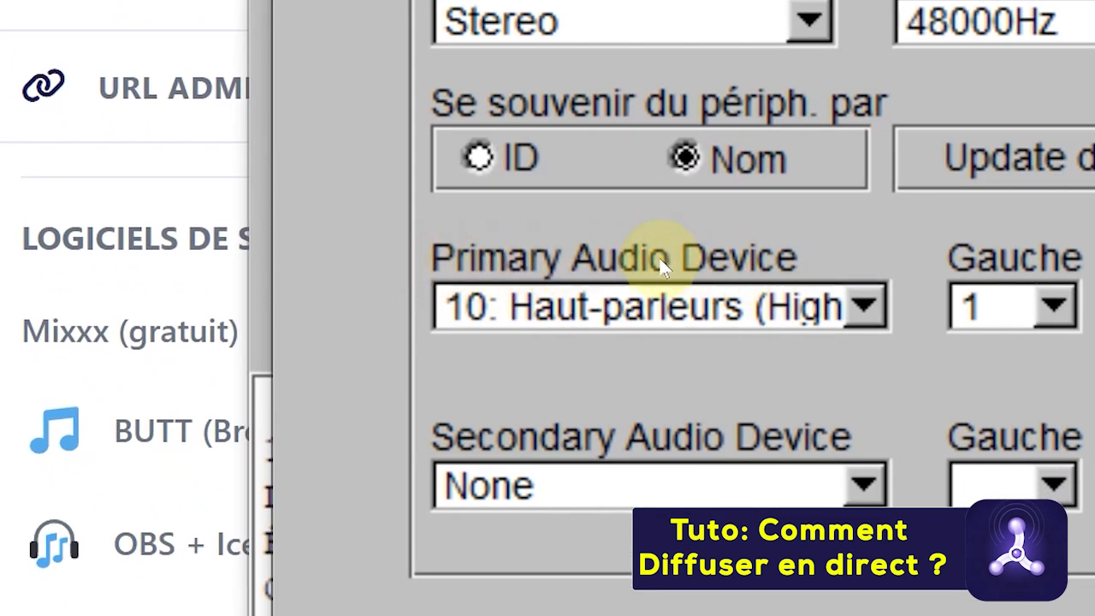
Set butt's primary audio device to 7: Microphone (USB Audio CODEC) [Windows WASAPI]
{"action": "left_click", "coordinate": [842, 308]}
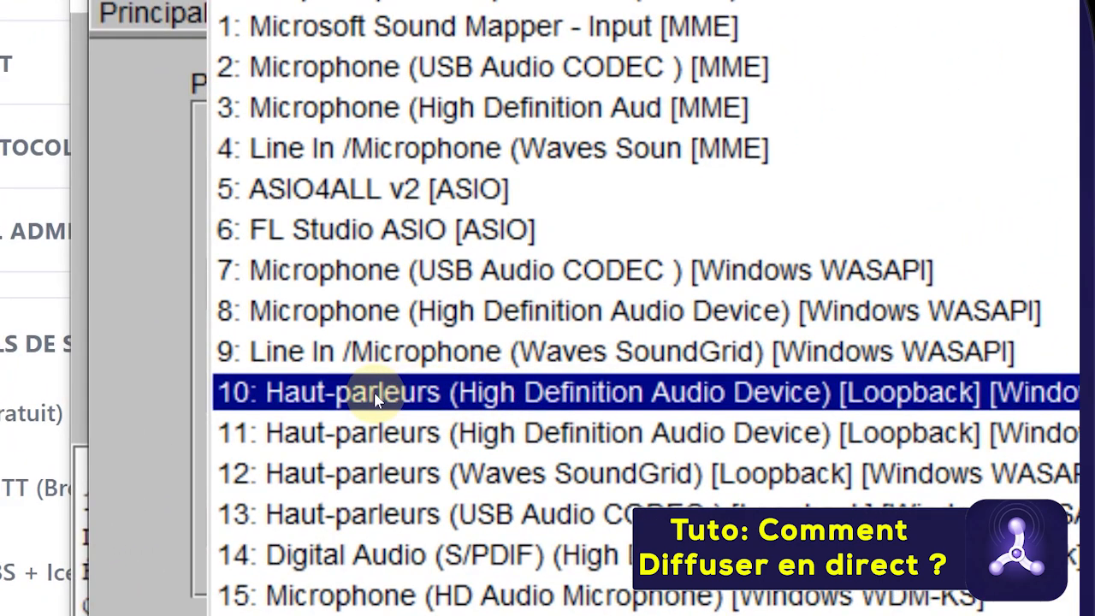
{"action": "left_click", "coordinate": [370, 392]}
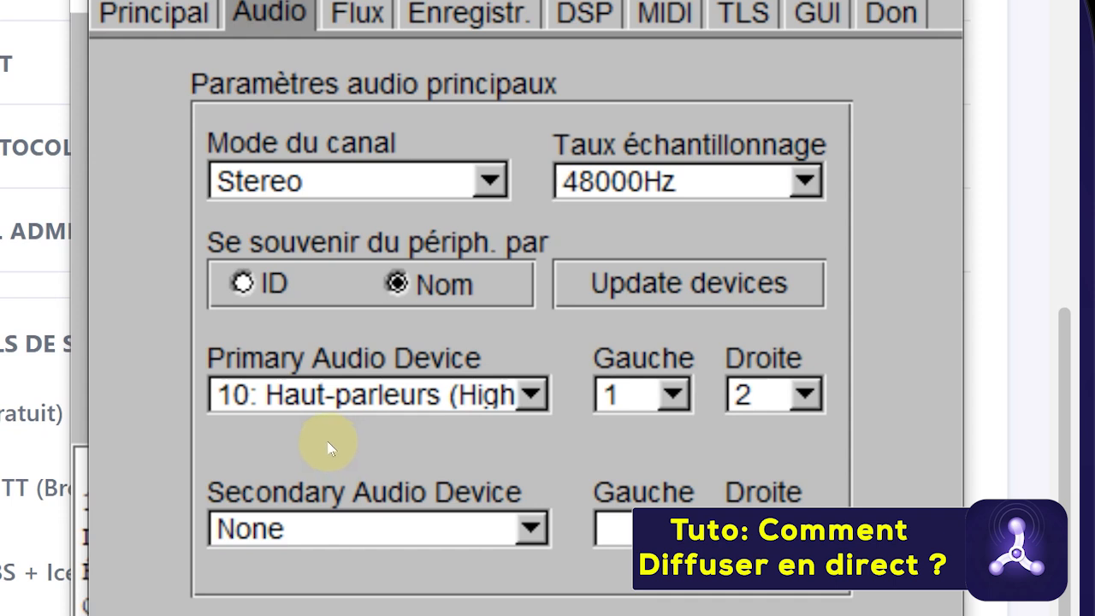
{"action": "left_click", "coordinate": [534, 395]}
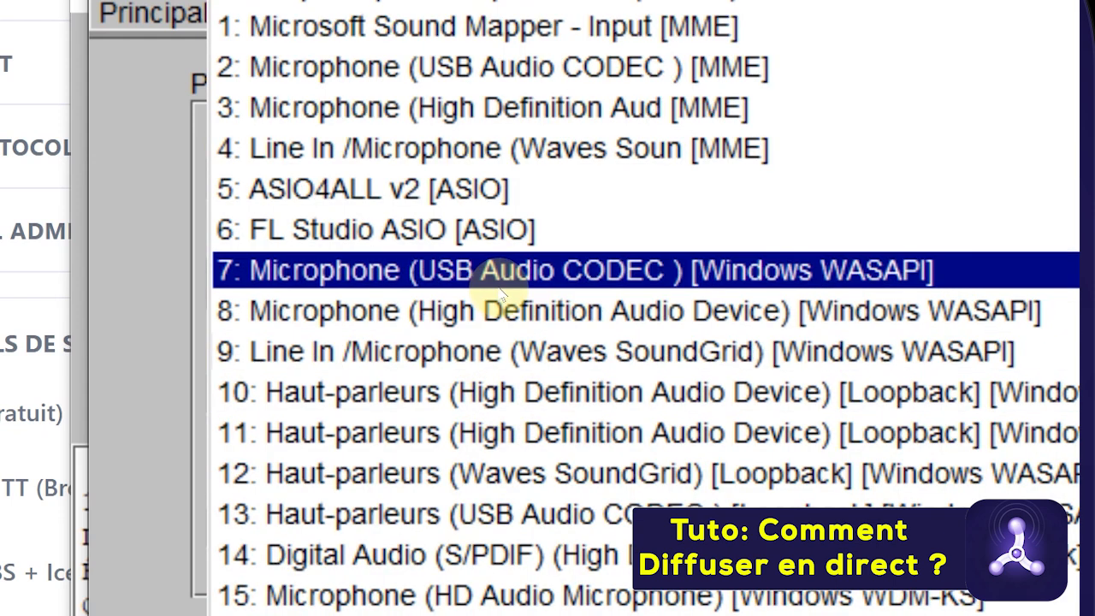
{"action": "left_click", "coordinate": [501, 289]}
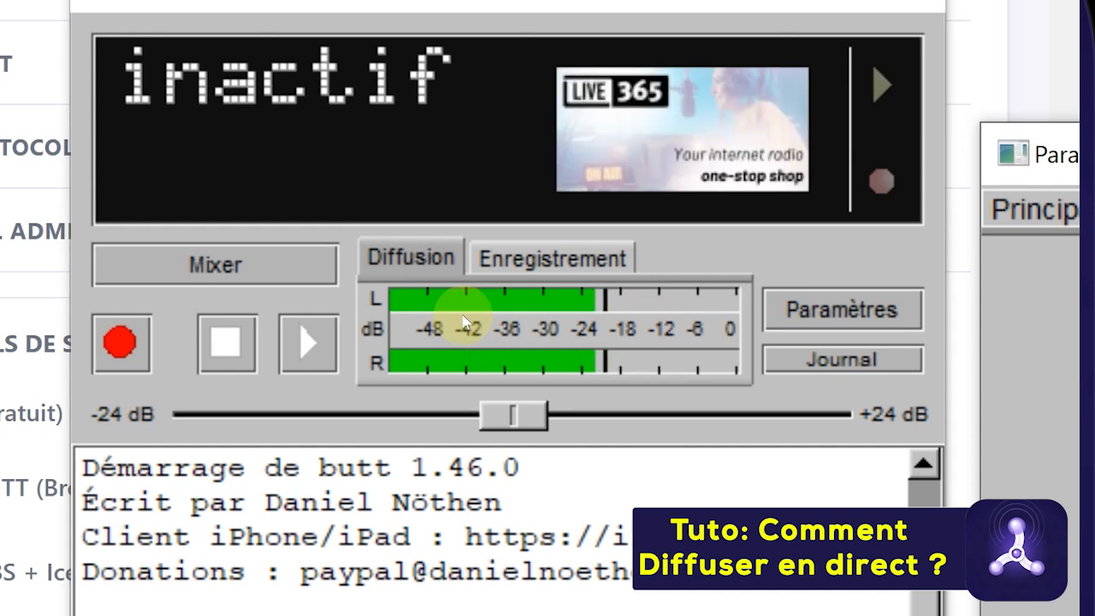
Switch the primary audio device to 13: Haut-parleurs (USB Audio CODEC) [Loopback], then move settings aside
{"action": "left_click_drag", "start_coordinate": [1077, 159], "coordinate": [570, 42]}
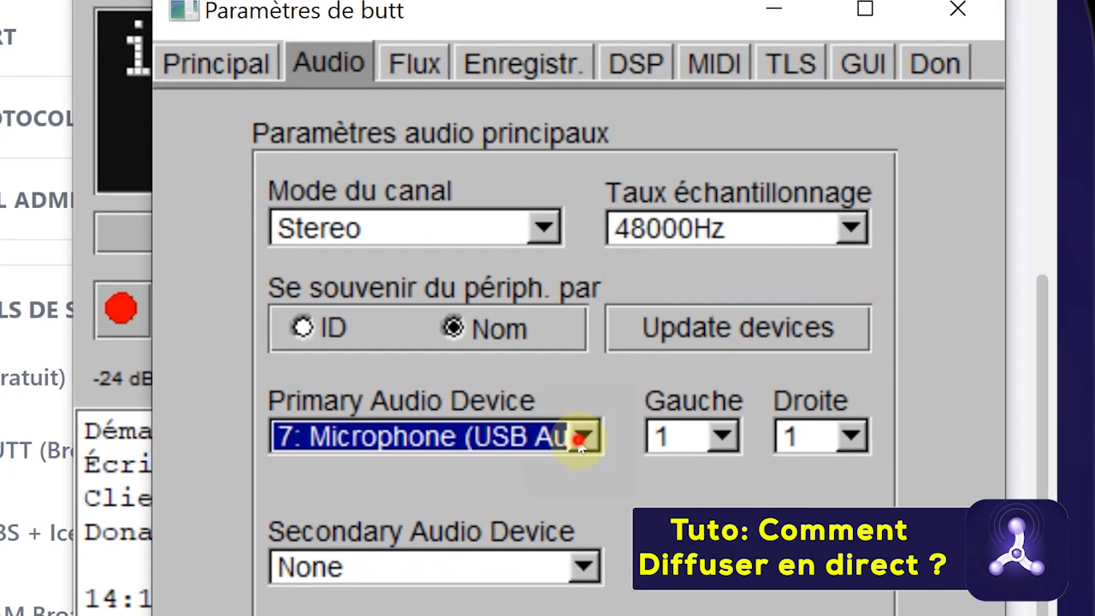
{"action": "left_click", "coordinate": [595, 473]}
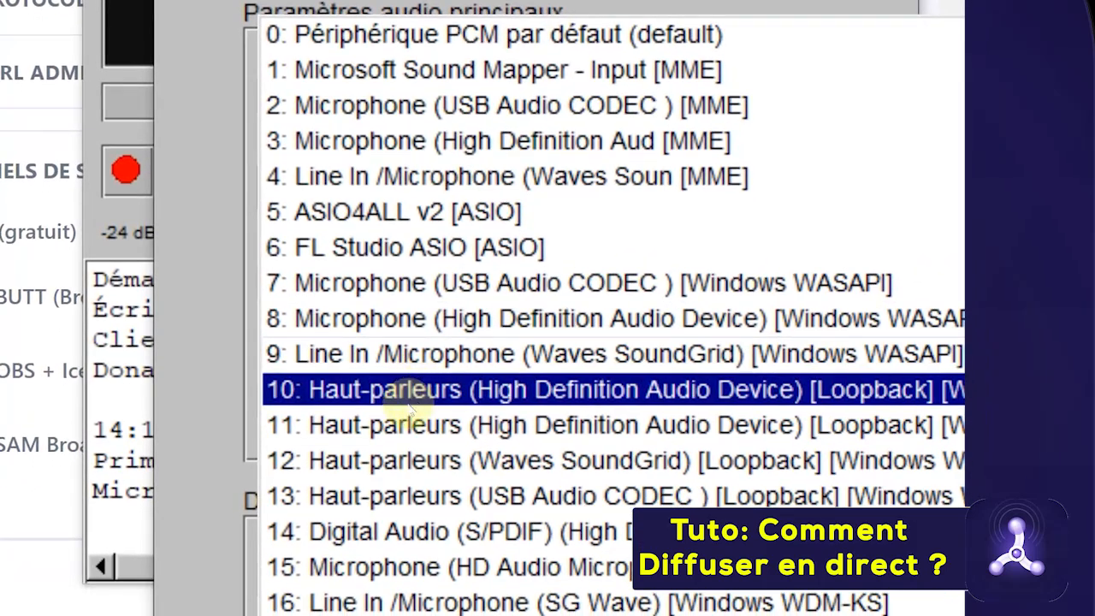
{"action": "left_click", "coordinate": [402, 500]}
{"action": "left_click_drag", "start_coordinate": [535, 1], "coordinate": [1093, 2]}
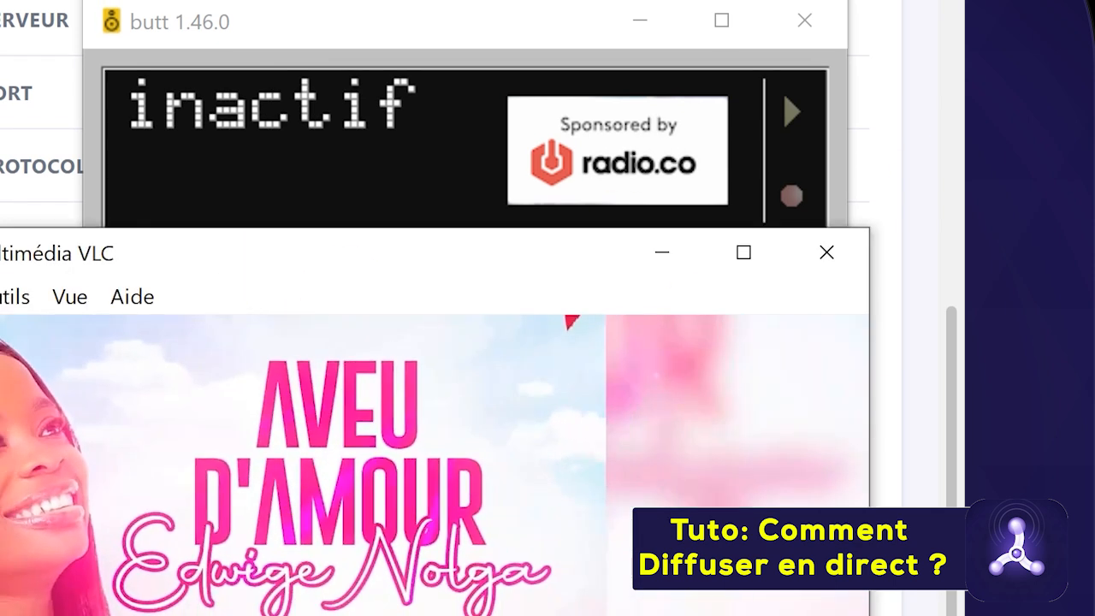
Push the VLC player off to the right, away from butt
{"action": "left_click_drag", "start_coordinate": [188, 269], "coordinate": [1094, 257]}
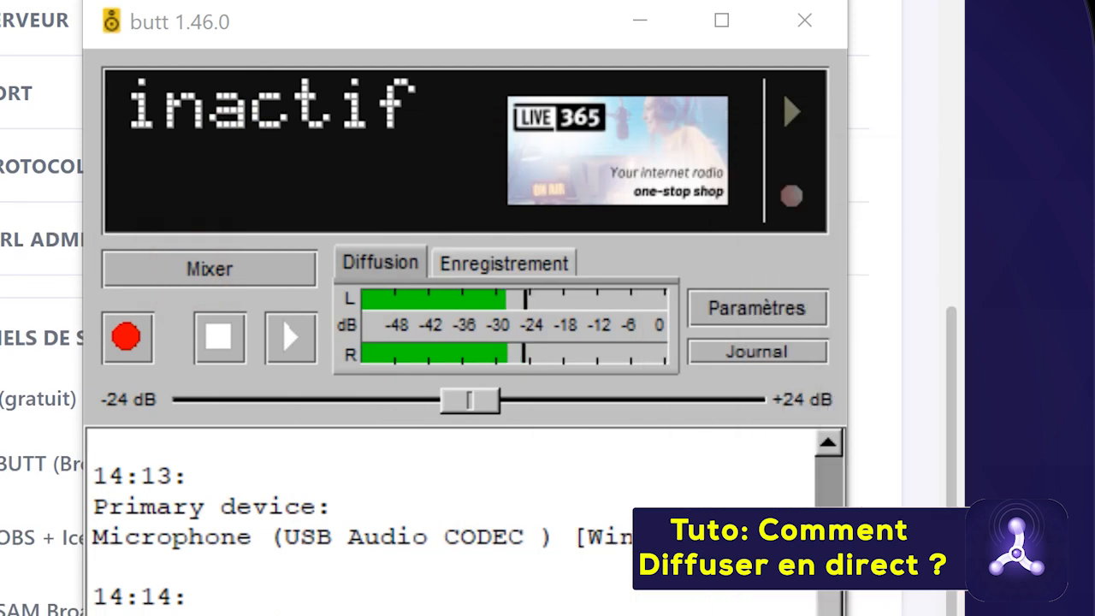
{"action": "left_click_drag", "start_coordinate": [1094, 53], "coordinate": [1012, 26]}
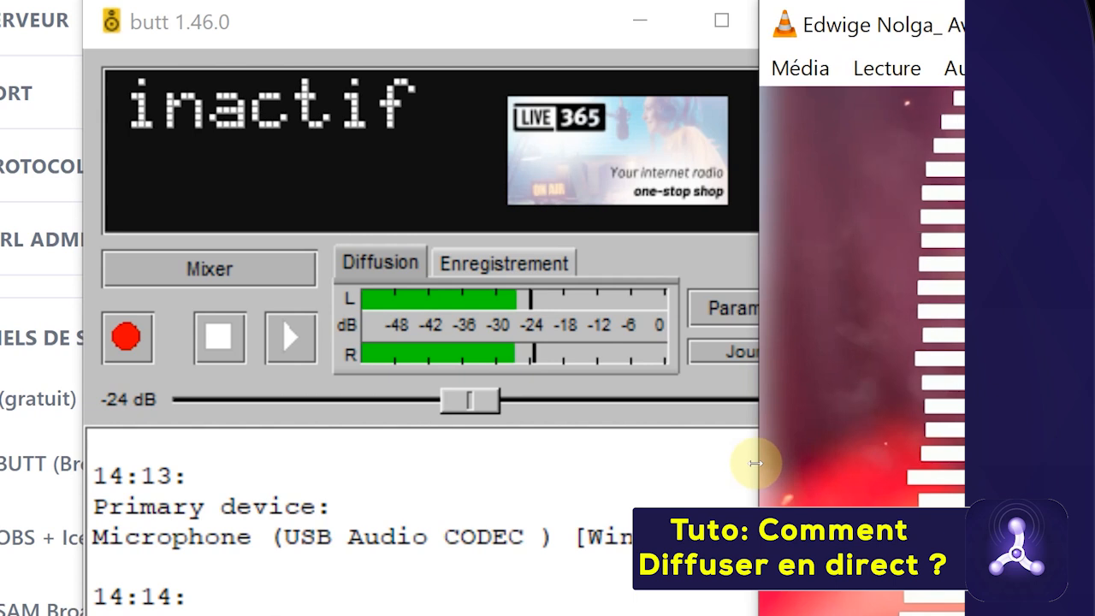
{"action": "left_click_drag", "start_coordinate": [758, 462], "coordinate": [1094, 463]}
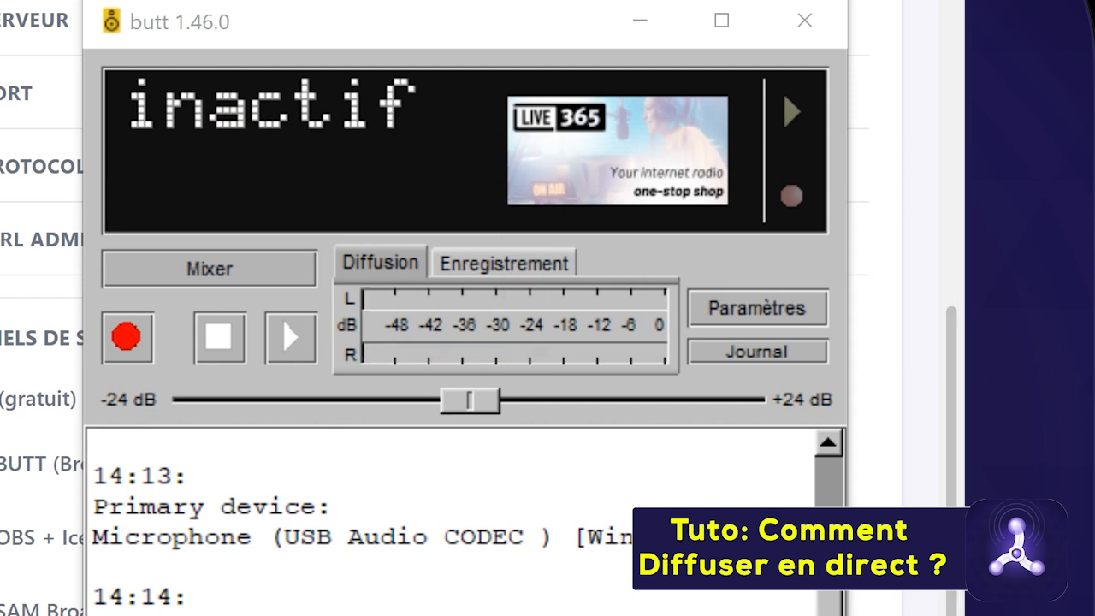
Reopen butt's settings on the Principal server section
{"action": "left_click", "coordinate": [754, 316]}
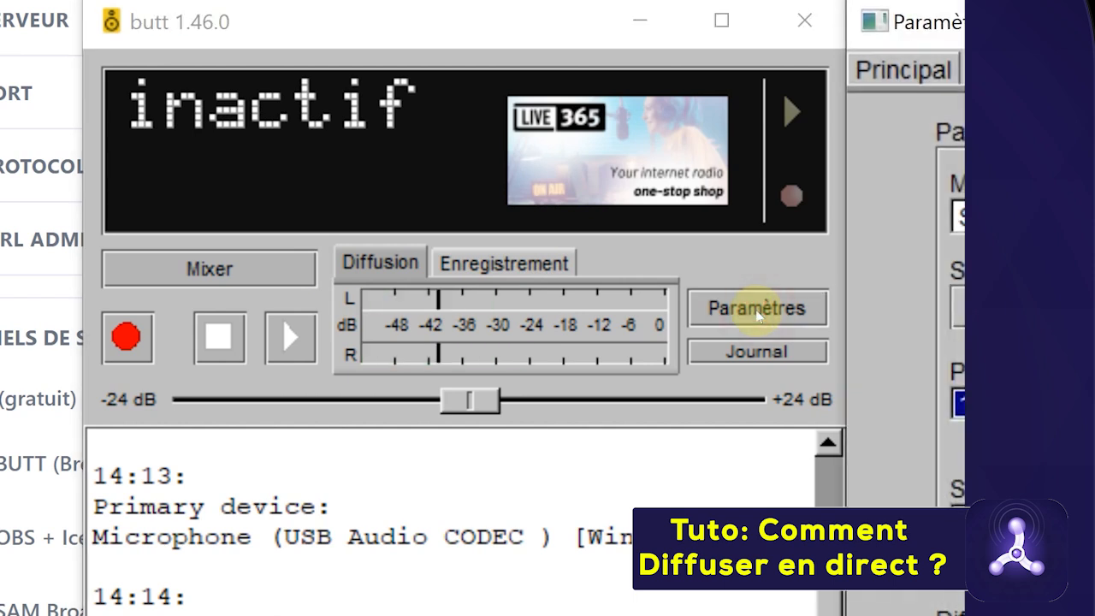
{"action": "left_click_drag", "start_coordinate": [907, 21], "coordinate": [548, 36]}
{"action": "left_click", "coordinate": [372, 84]}
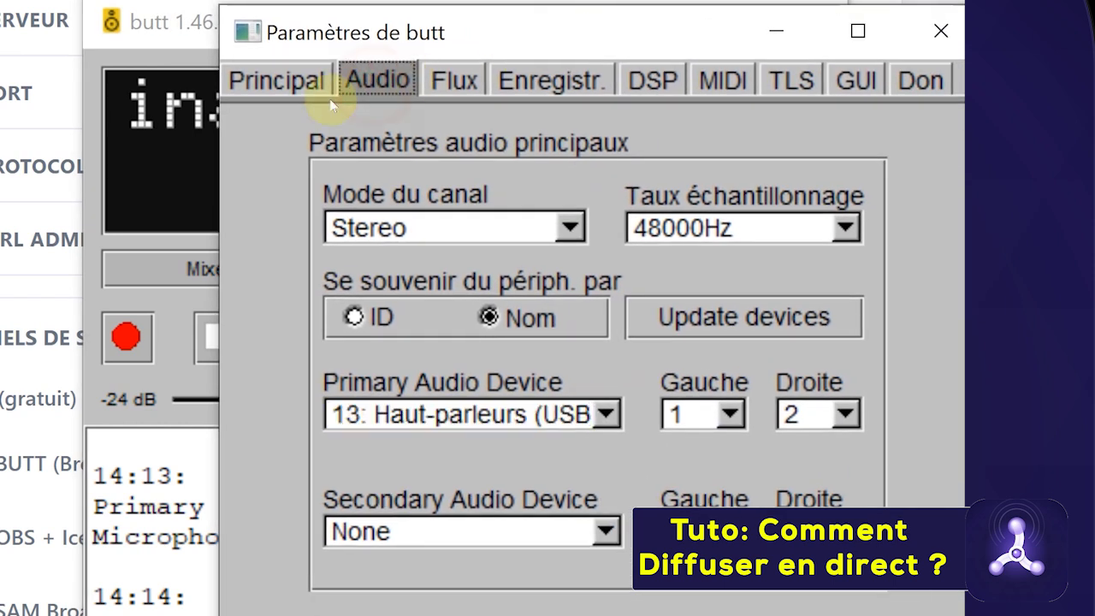
{"action": "left_click", "coordinate": [275, 86]}
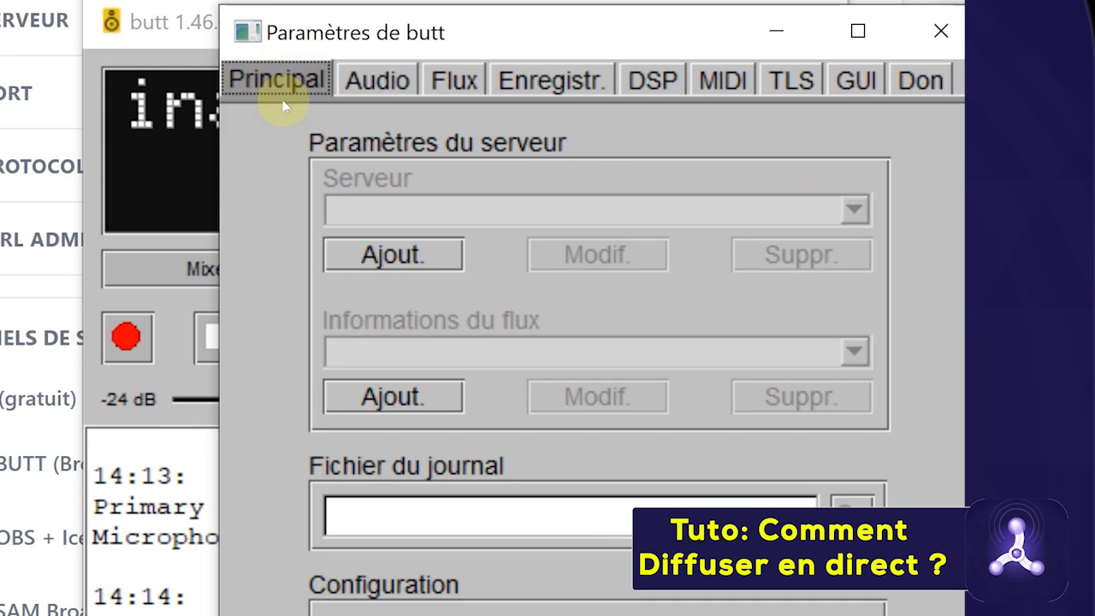
Begin adding a server named 'didital fm' with type Icecast
{"action": "left_click", "coordinate": [373, 253]}
{"action": "left_click", "coordinate": [444, 136]}
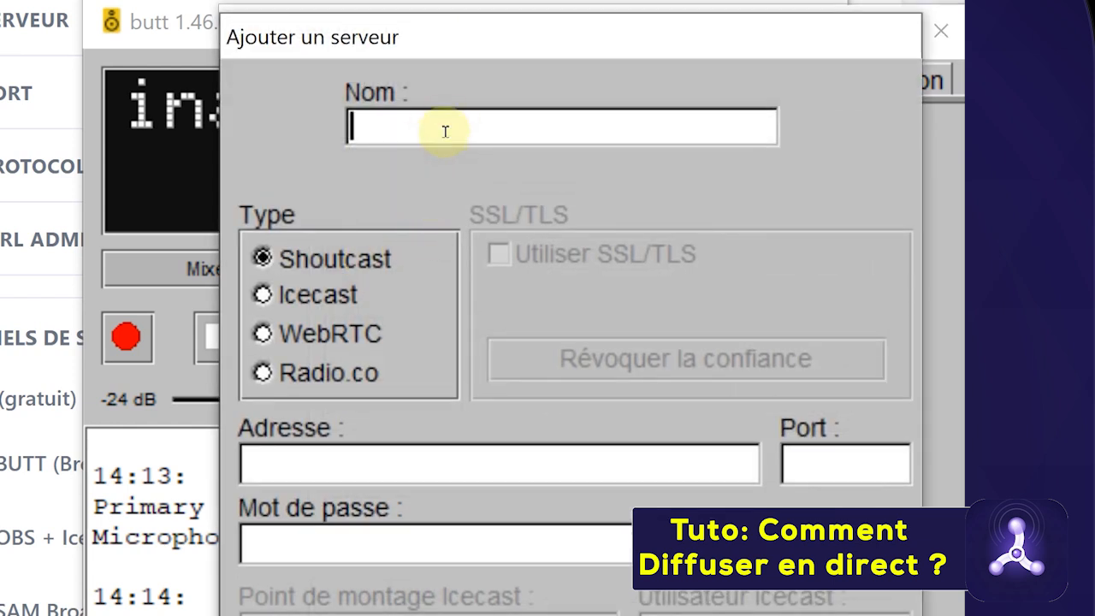
{"action": "type", "text": "didita"}
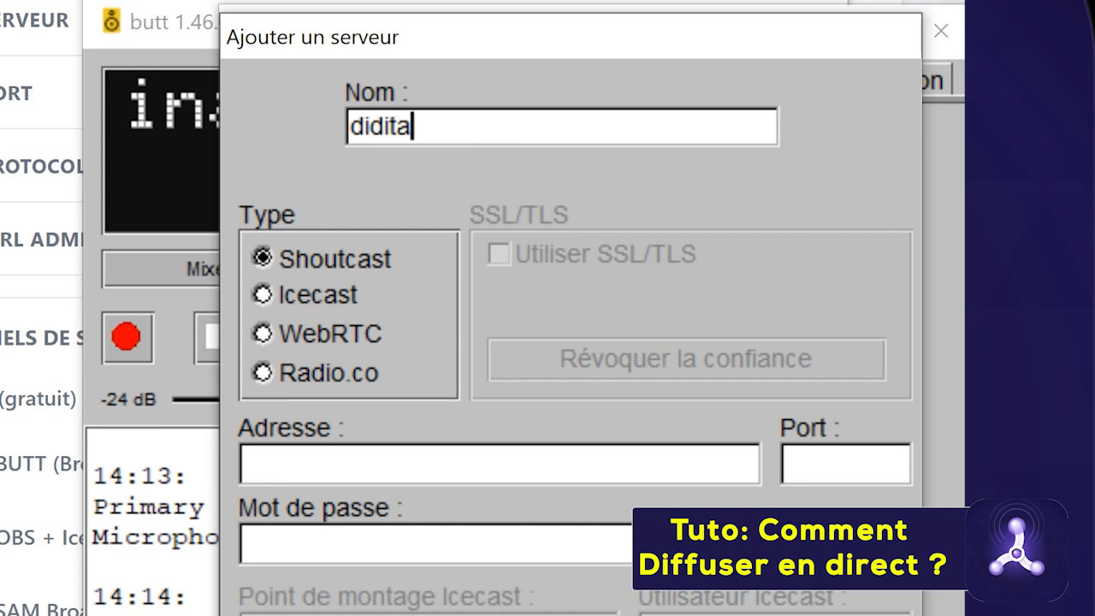
{"action": "type", "text": "l fm"}
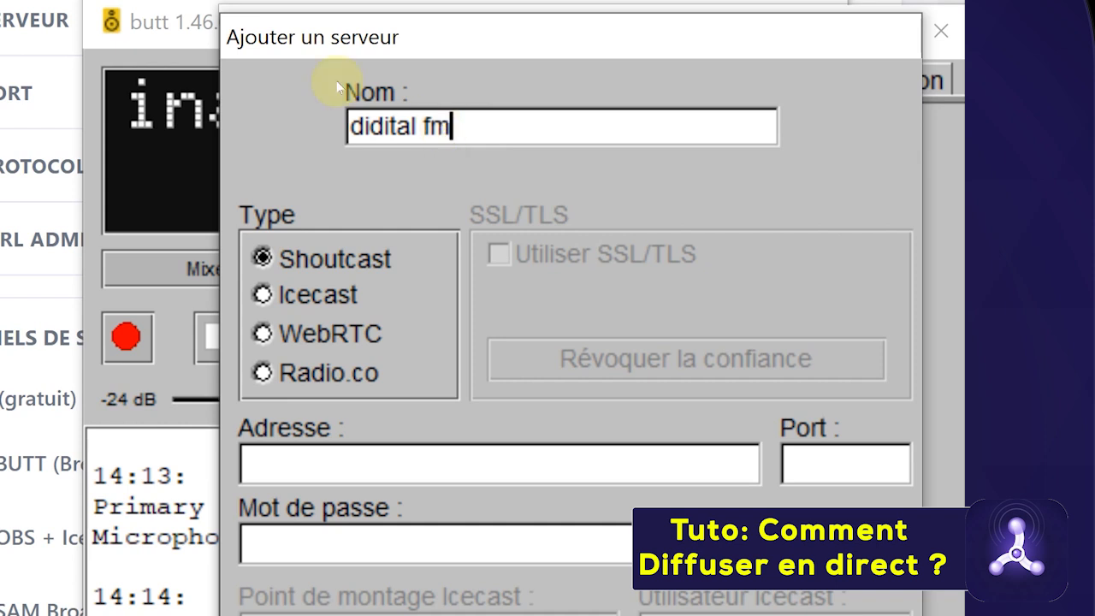
{"action": "left_click", "coordinate": [263, 296]}
{"action": "left_click", "coordinate": [302, 463]}
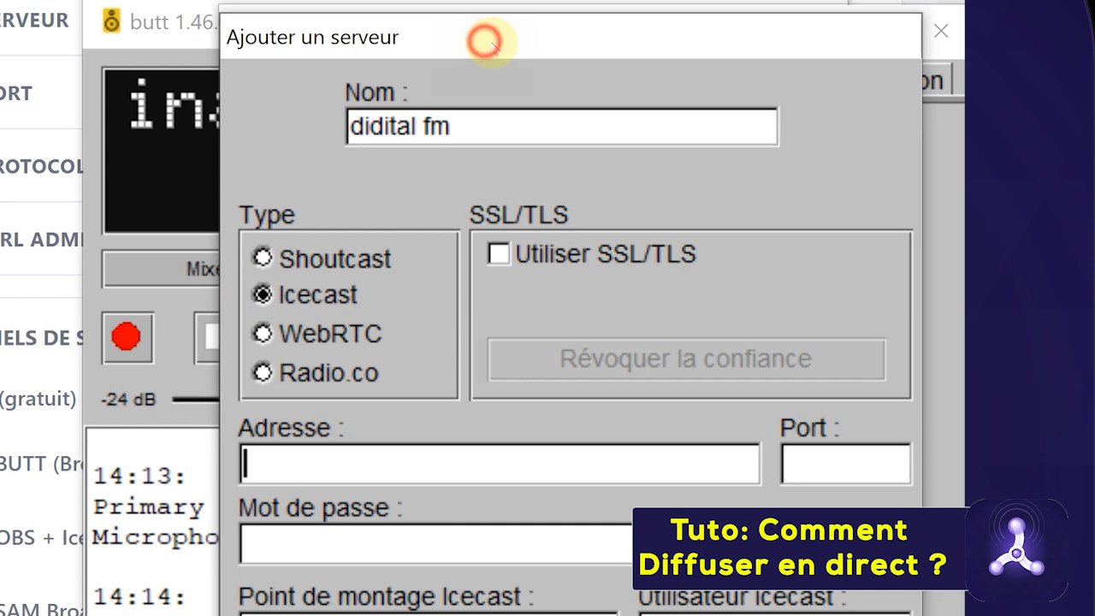
{"action": "left_click_drag", "start_coordinate": [484, 40], "coordinate": [512, 46]}
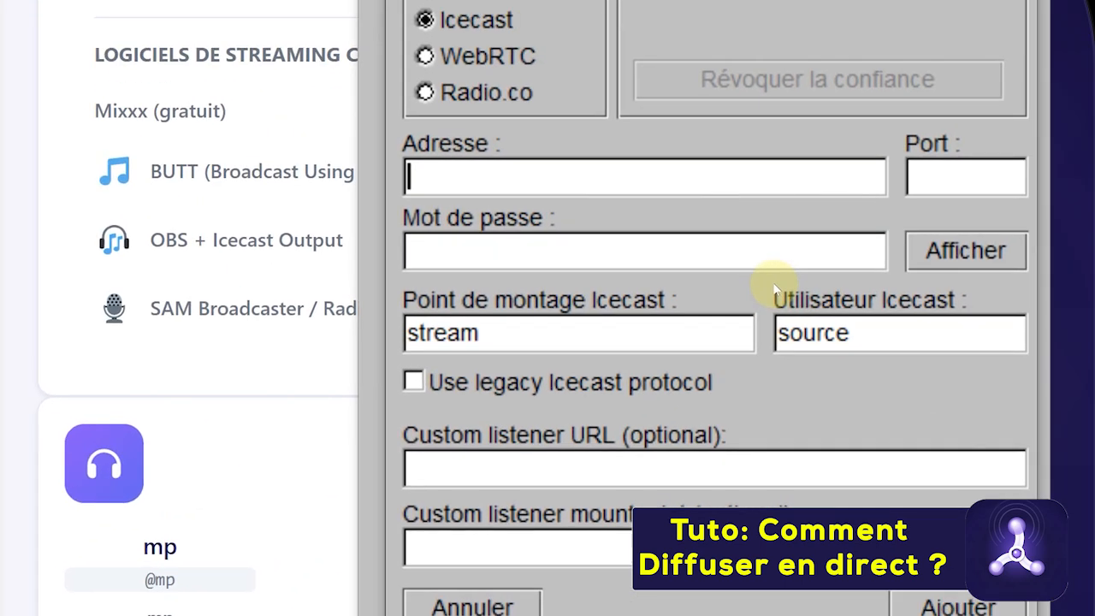
Set the server address to pawaradio.mp25.net and the port to 8015
{"action": "type", "text": "ppawa"}
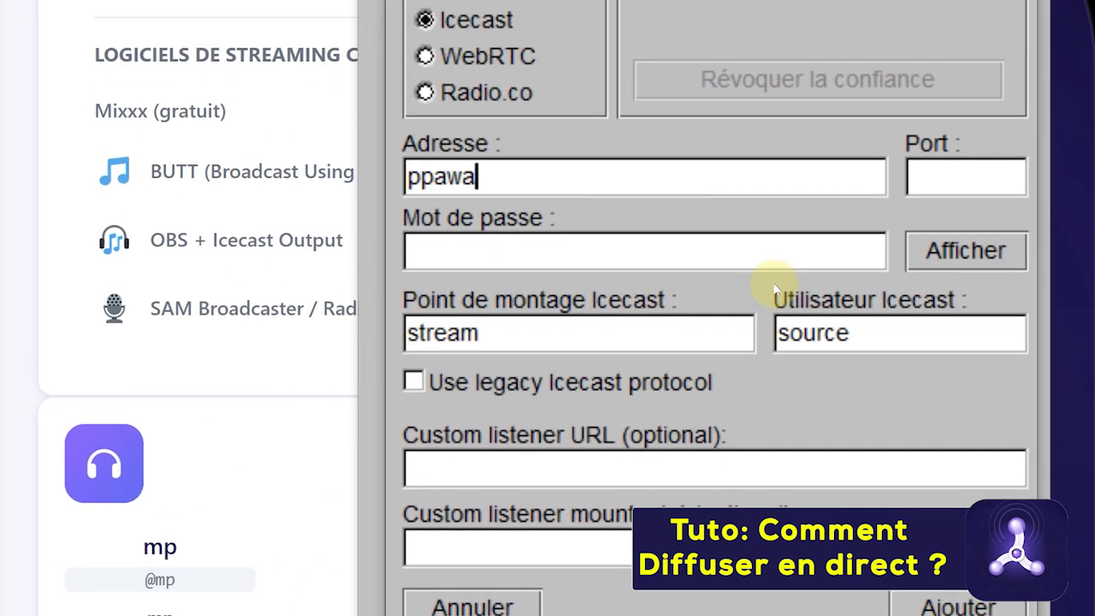
{"action": "key", "text": "BackSpace"}
{"action": "key", "text": "BackSpace"}
{"action": "key", "text": "BackSpace"}
{"action": "type", "text": "awara"}
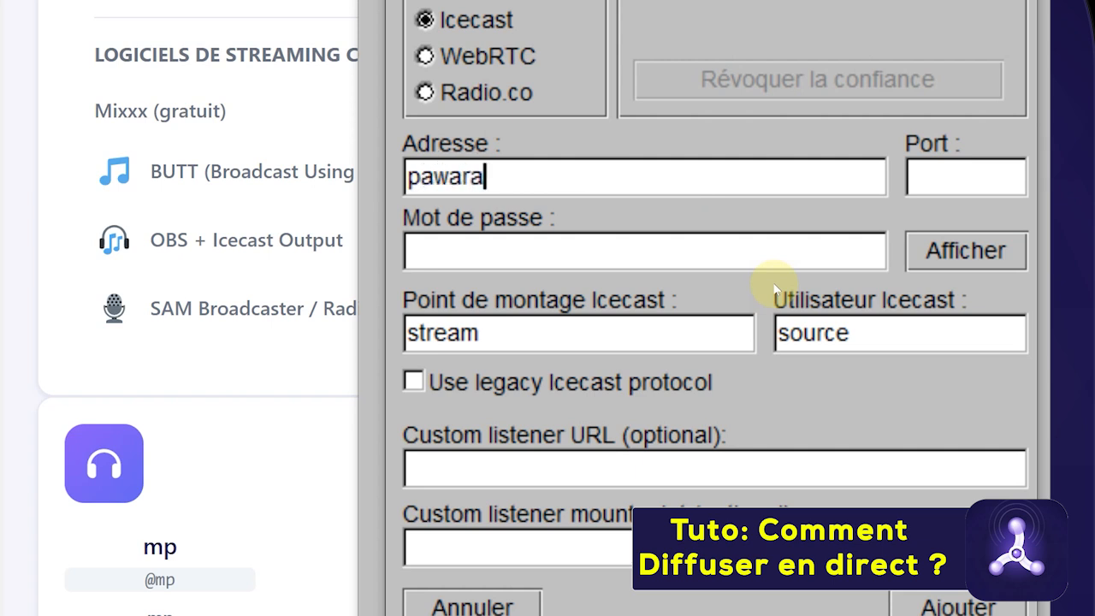
{"action": "type", "text": "dio.mp25.net"}
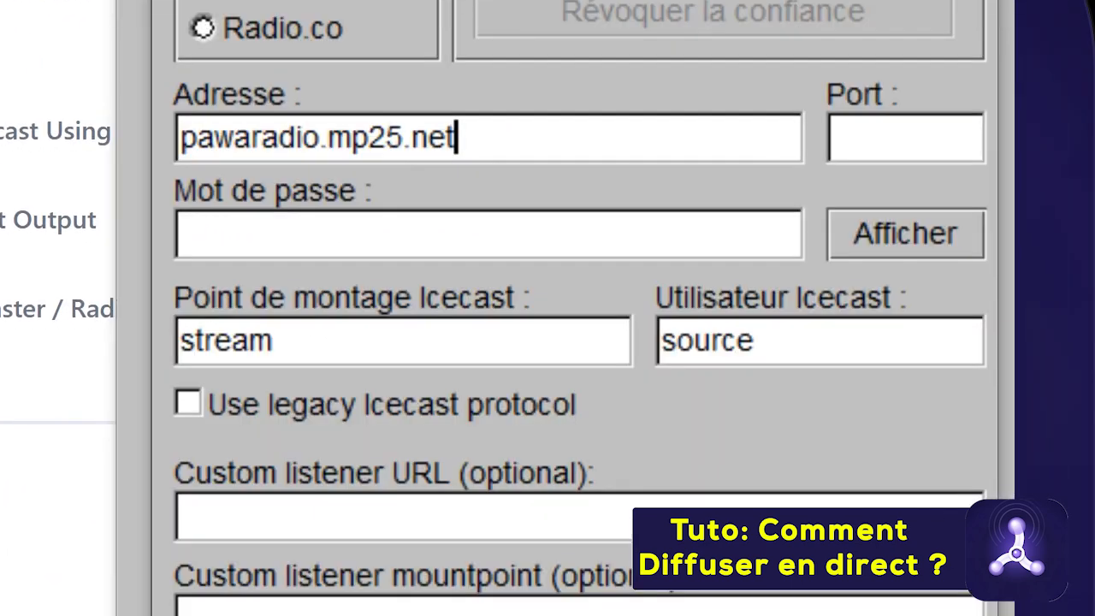
{"action": "left_click", "coordinate": [909, 139]}
{"action": "type", "text": "8015"}
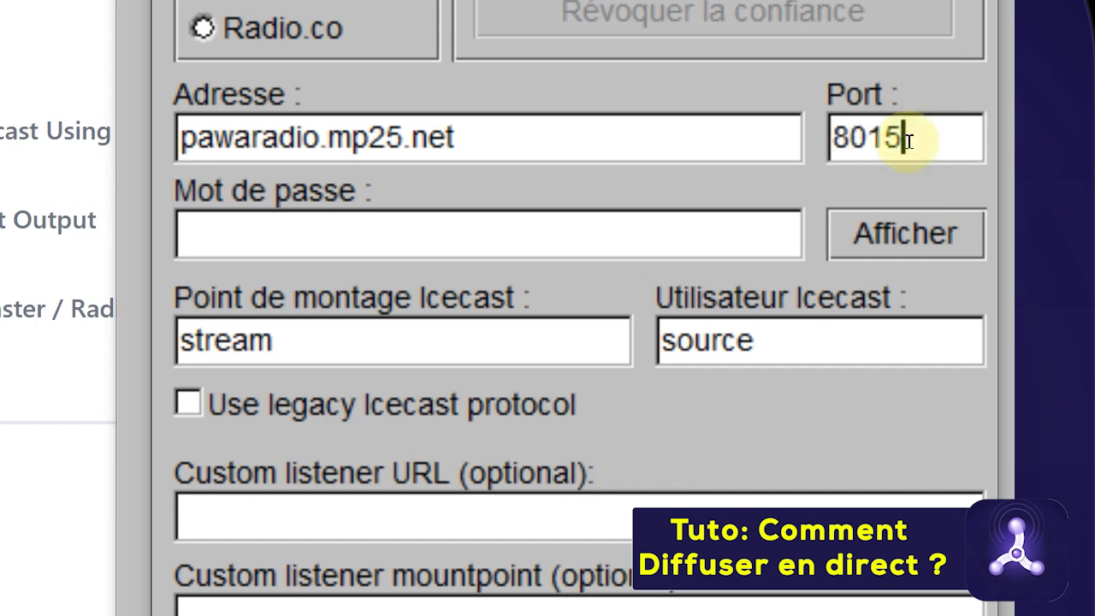
{"action": "left_click", "coordinate": [278, 238]}
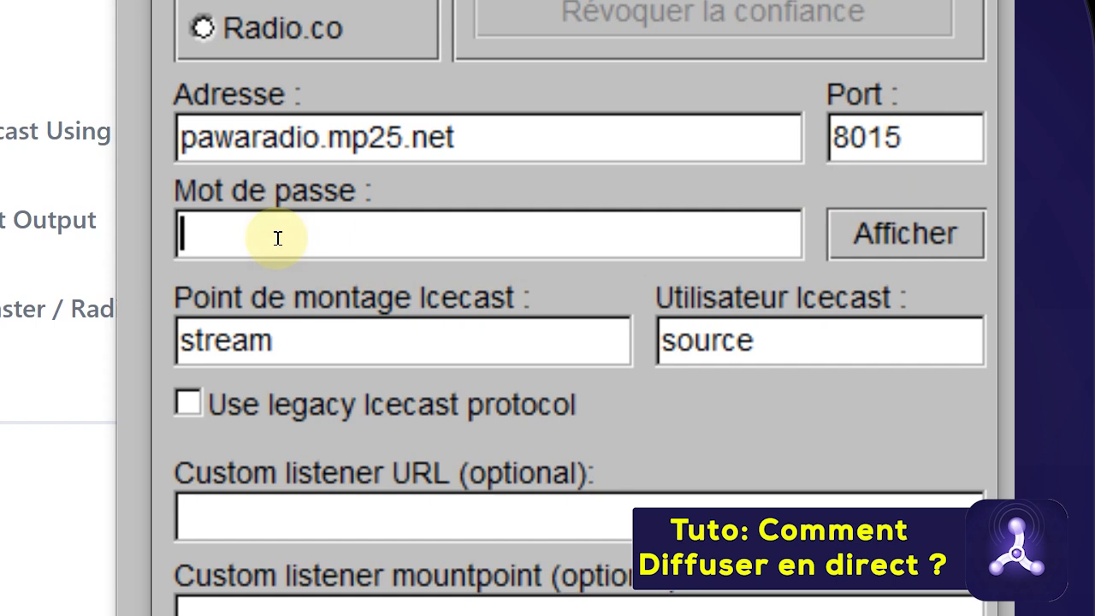
Enter the source password, set mountpoint '/' and user 'mp', and add the server
{"action": "type", "text": "••"}
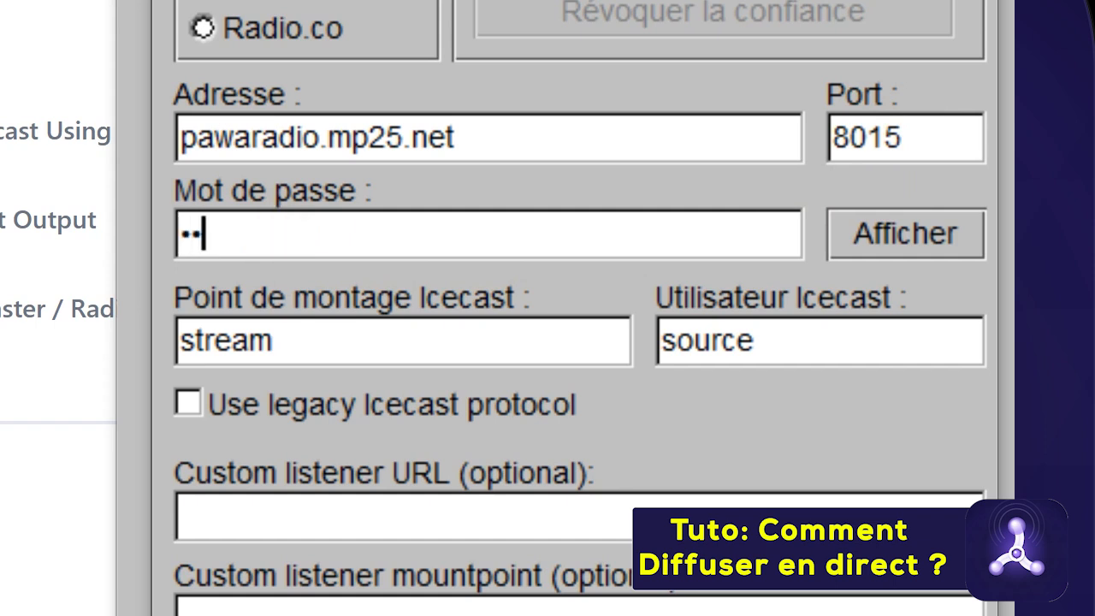
{"action": "left_click", "coordinate": [325, 347]}
{"action": "double_click", "coordinate": [295, 339]}
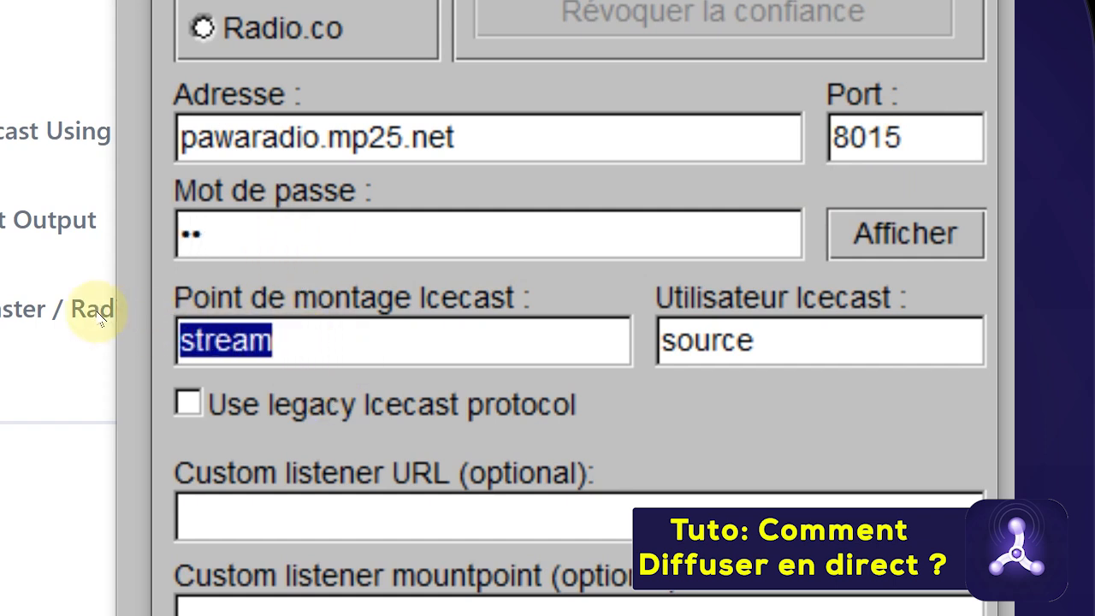
{"action": "key", "text": "BackSpace"}
{"action": "type", "text": "/"}
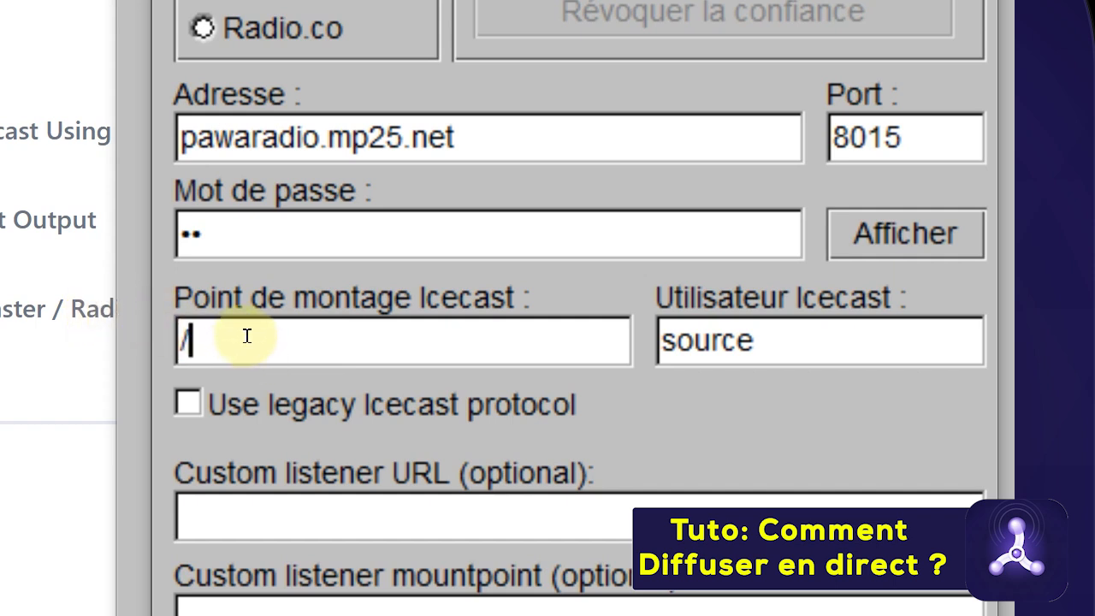
{"action": "left_click_drag", "start_coordinate": [807, 341], "coordinate": [622, 351]}
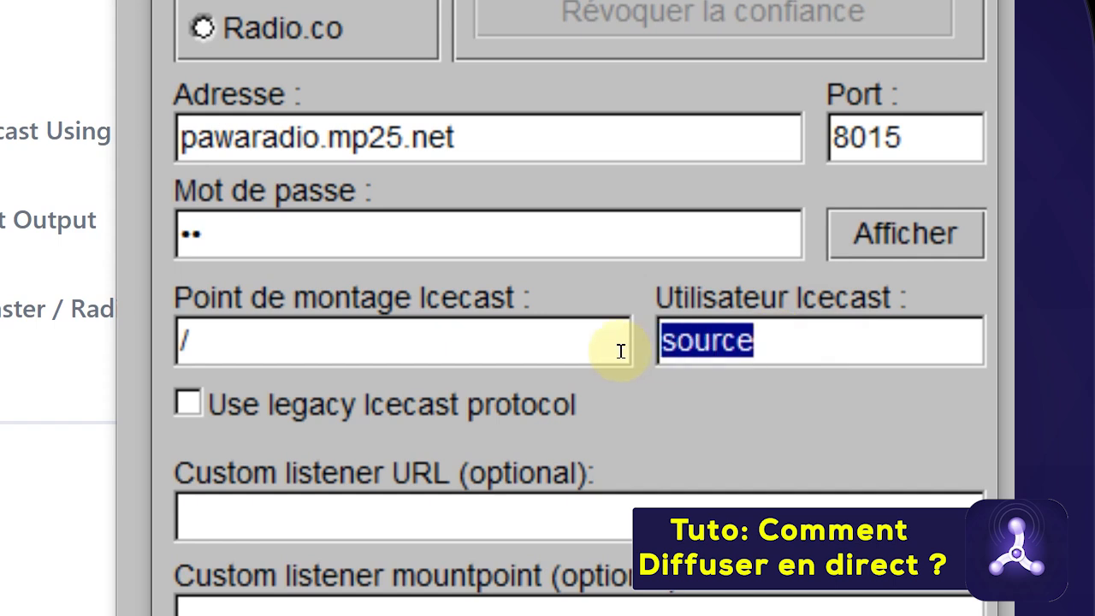
{"action": "type", "text": "mp"}
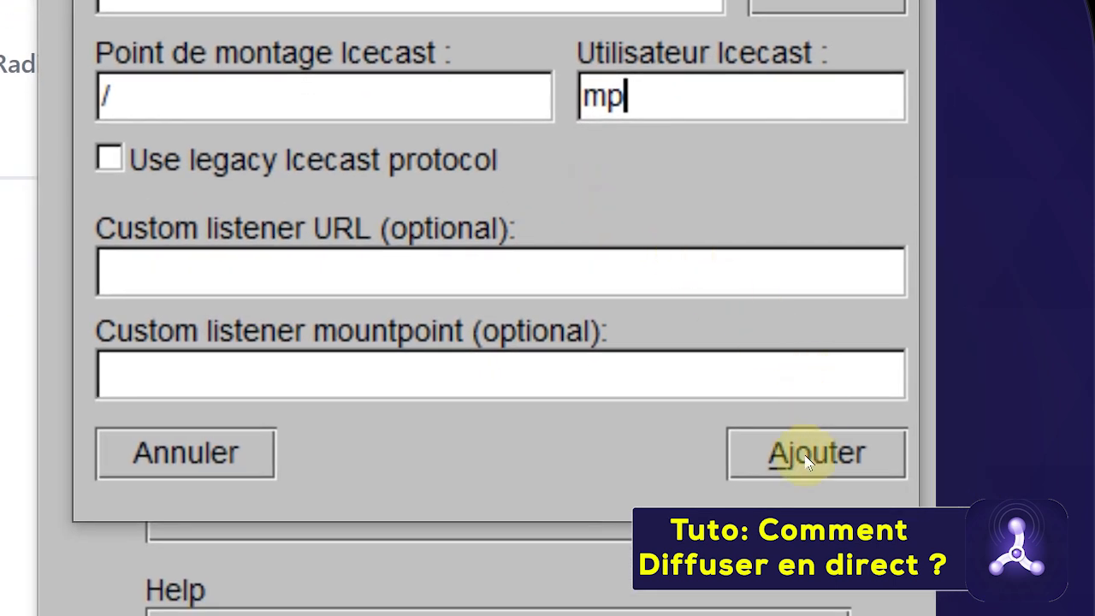
{"action": "left_click", "coordinate": [807, 462]}
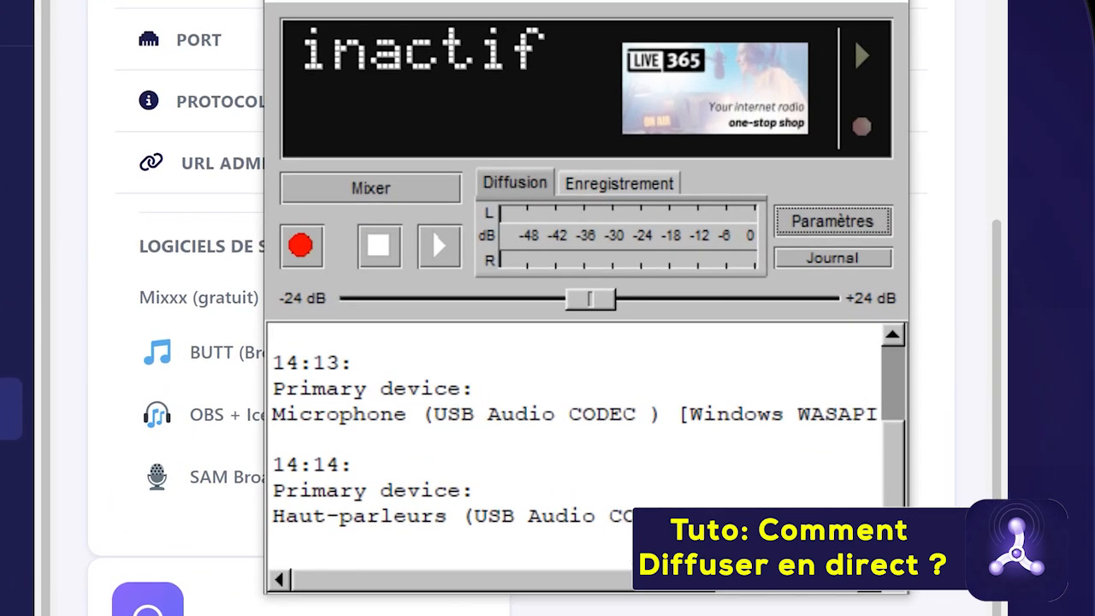
Start broadcasting to pawaradio.mp25.net and bring the VLC music player into view
{"action": "left_click", "coordinate": [432, 252]}
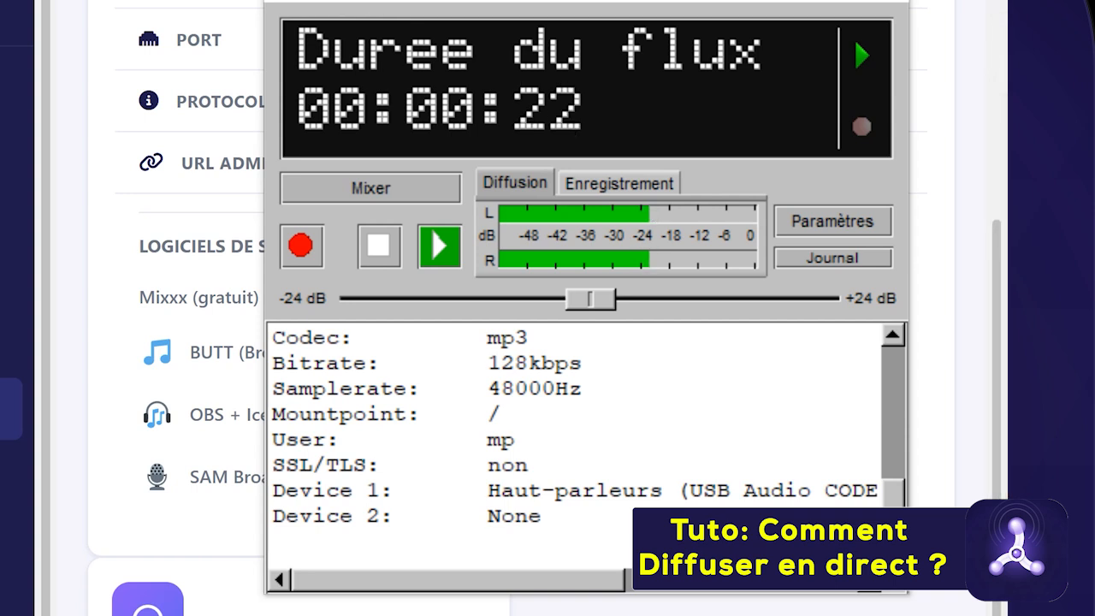
{"action": "left_click_drag", "start_coordinate": [1094, 191], "coordinate": [1094, 159]}
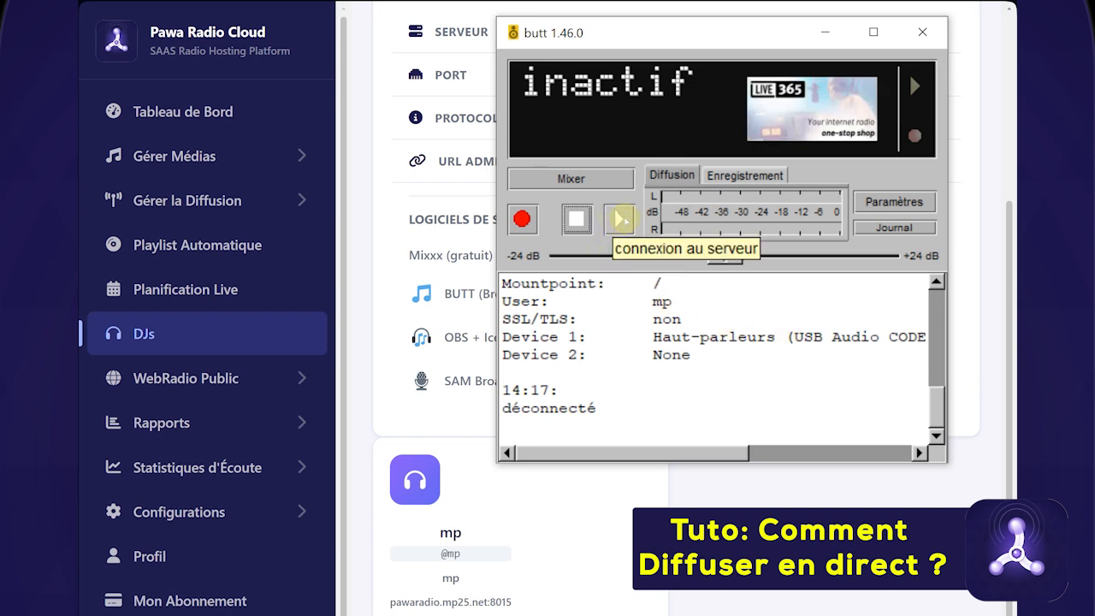
Confirm didital fm is in BUTT's server list, then reconnect to pawaradio.mp25.net:8015
{"action": "left_click", "coordinate": [898, 203]}
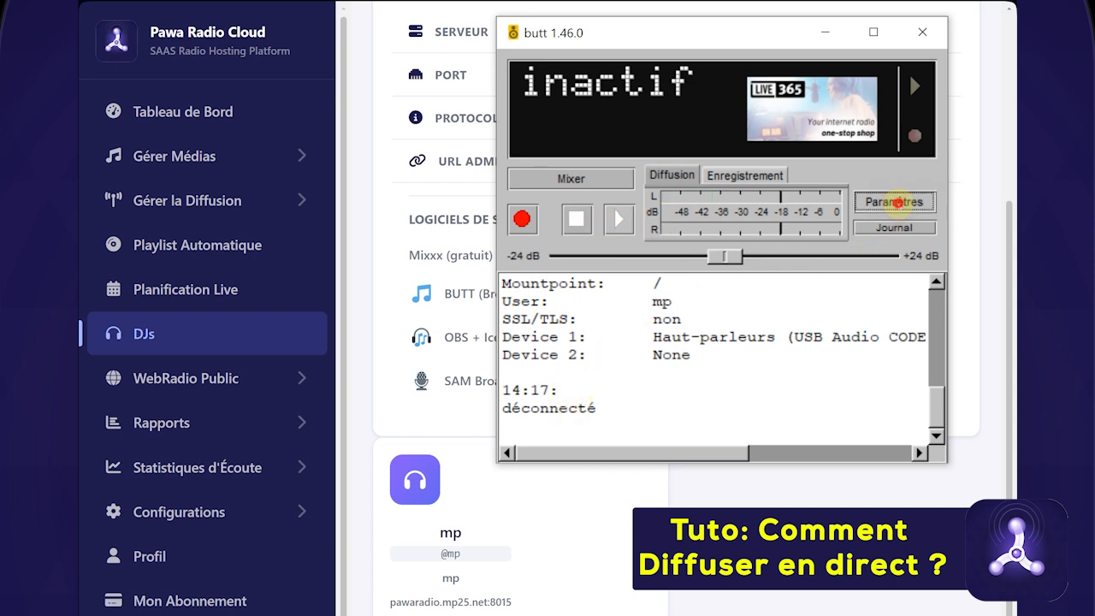
{"action": "left_click_drag", "start_coordinate": [984, 33], "coordinate": [701, 49]}
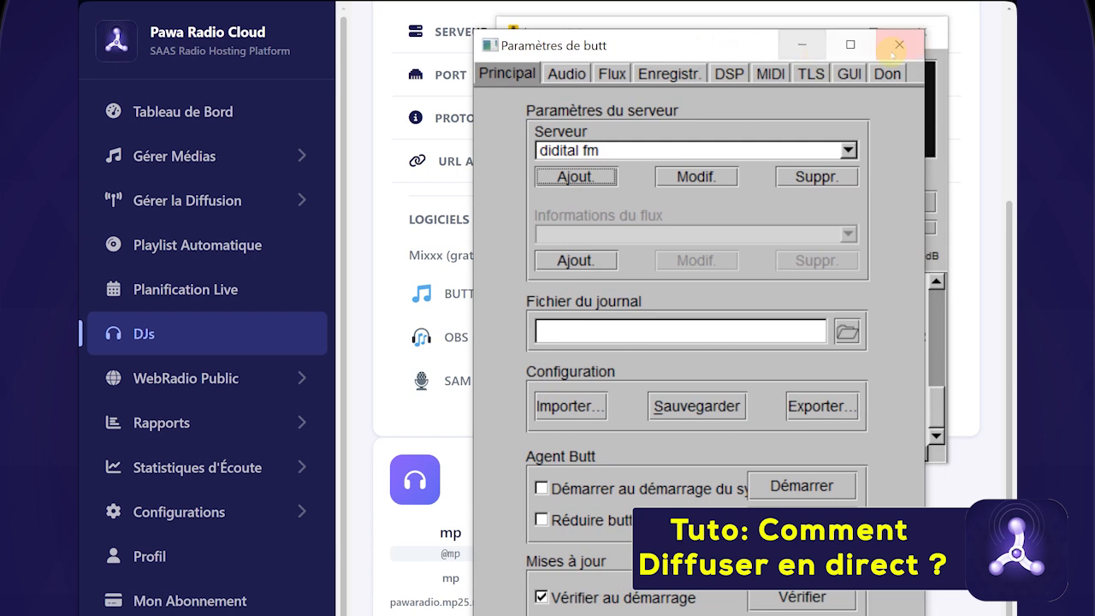
{"action": "left_click", "coordinate": [899, 45]}
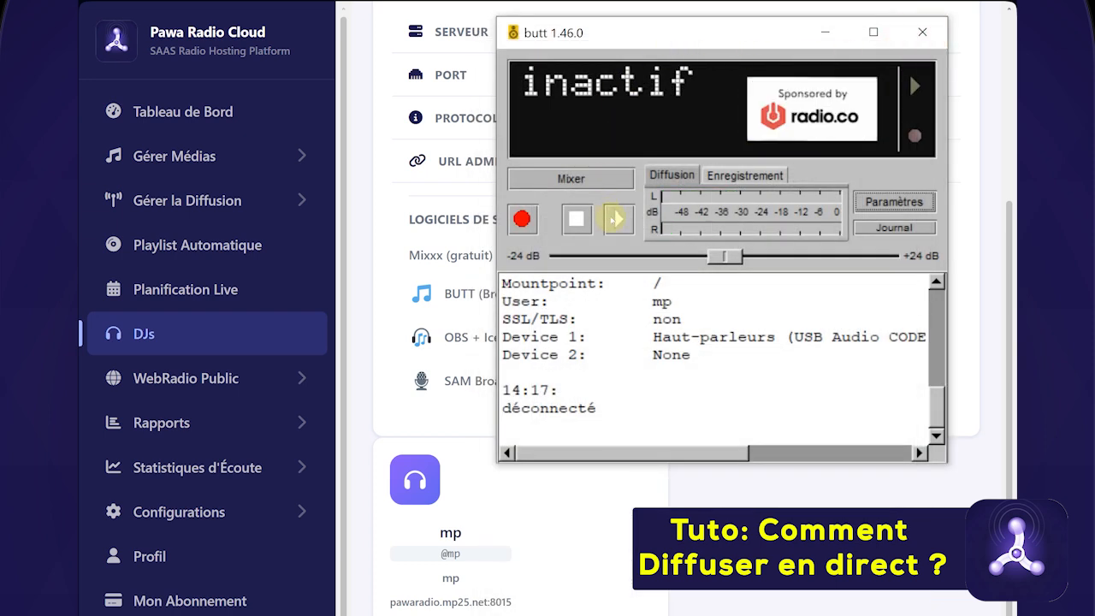
{"action": "left_click", "coordinate": [617, 221]}
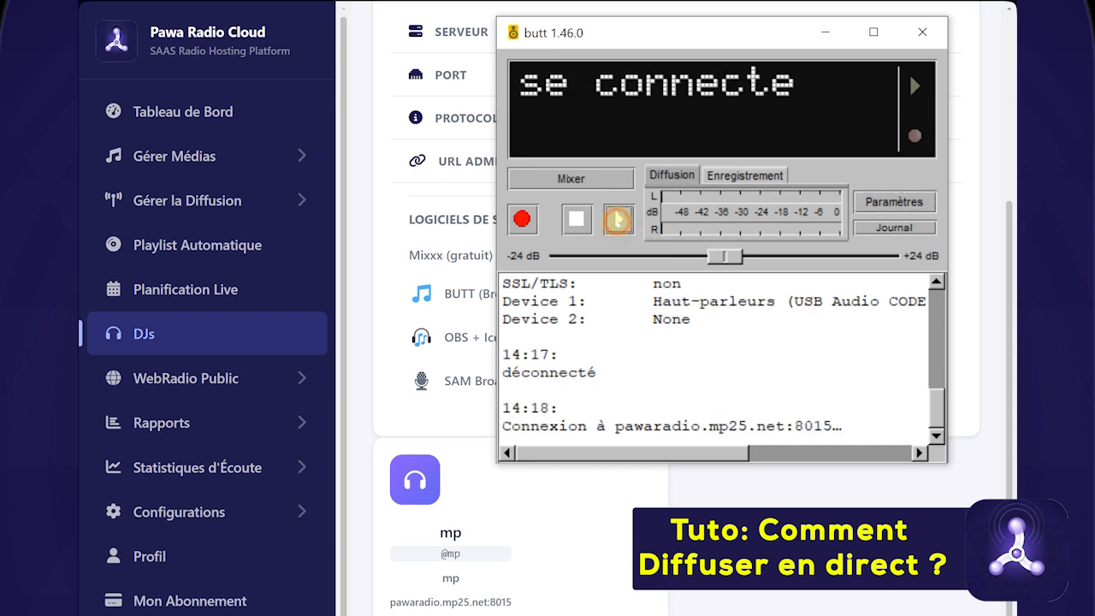